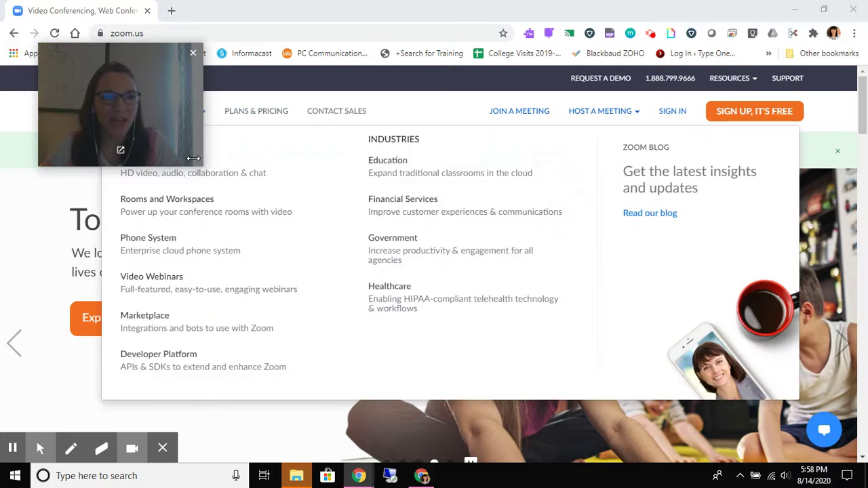
Sign in to the Zoom website with the existing Google account.
click(151, 32)
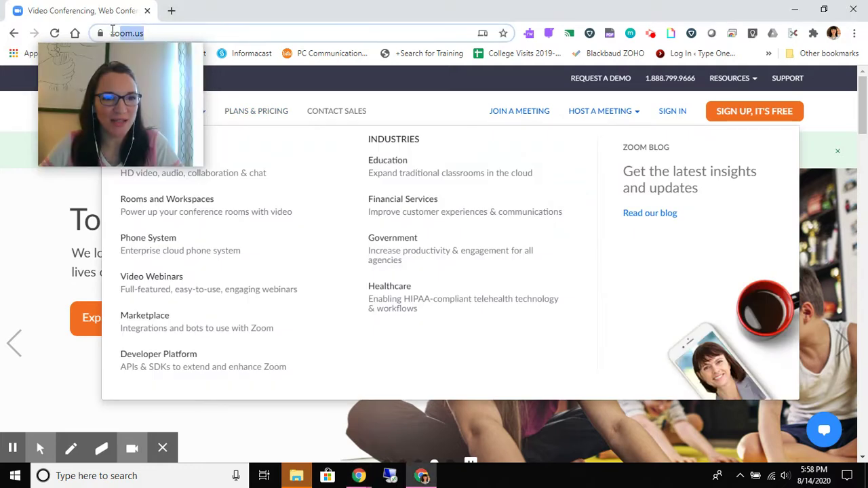
click(671, 112)
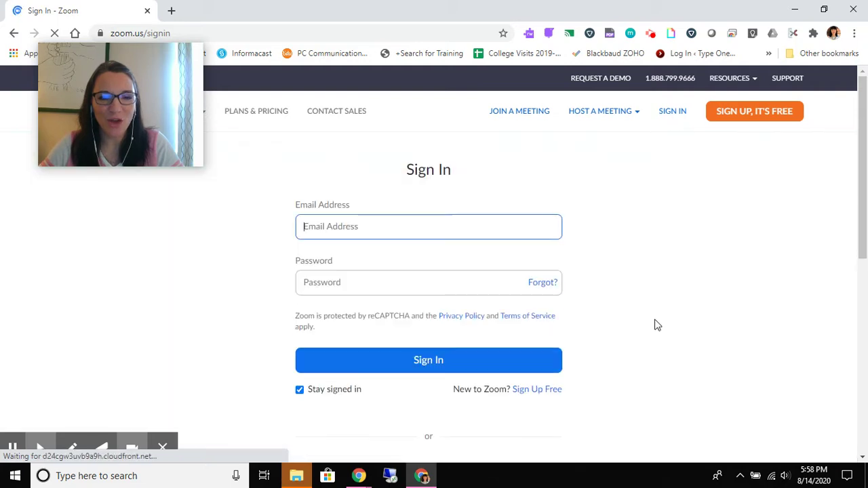
scroll(651, 322, down, 3)
click(392, 325)
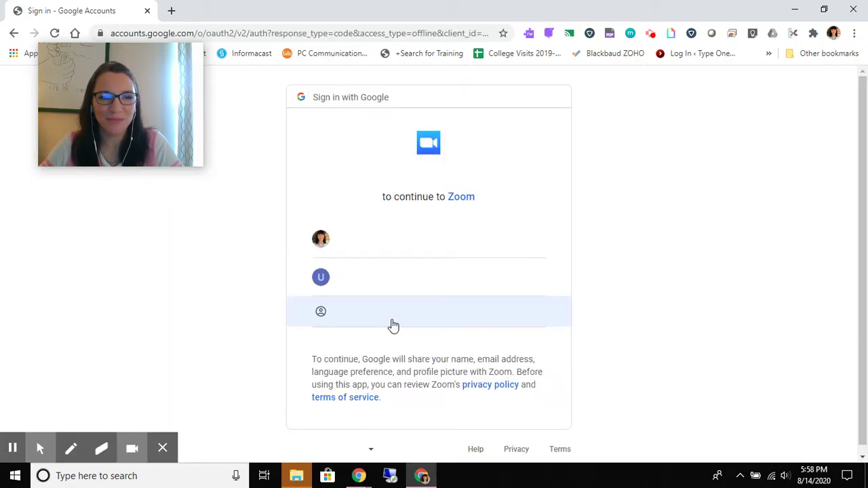
click(398, 245)
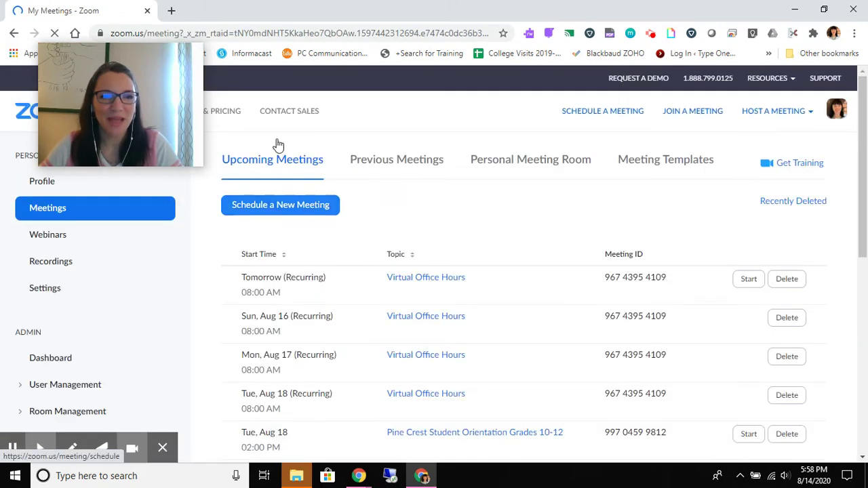
drag(182, 80, 837, 78)
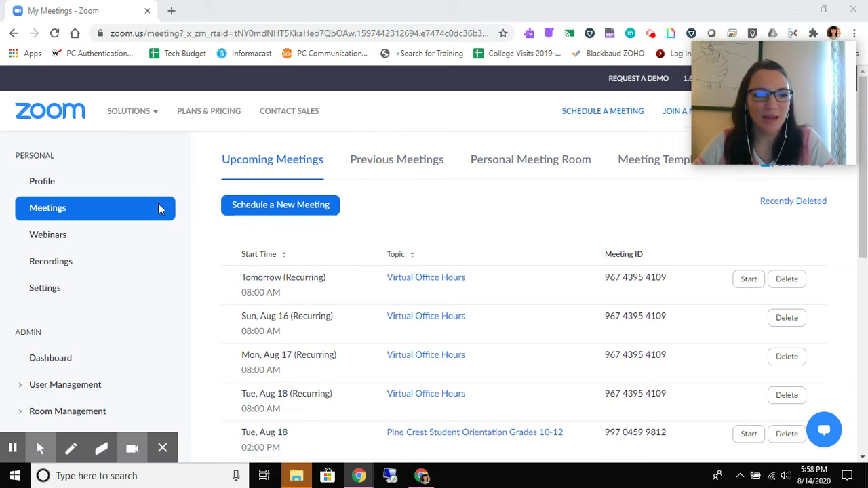
Review the recurring Virtual Office Hours entries in the upcoming meetings and compare their meeting IDs.
scroll(499, 314, down, 3)
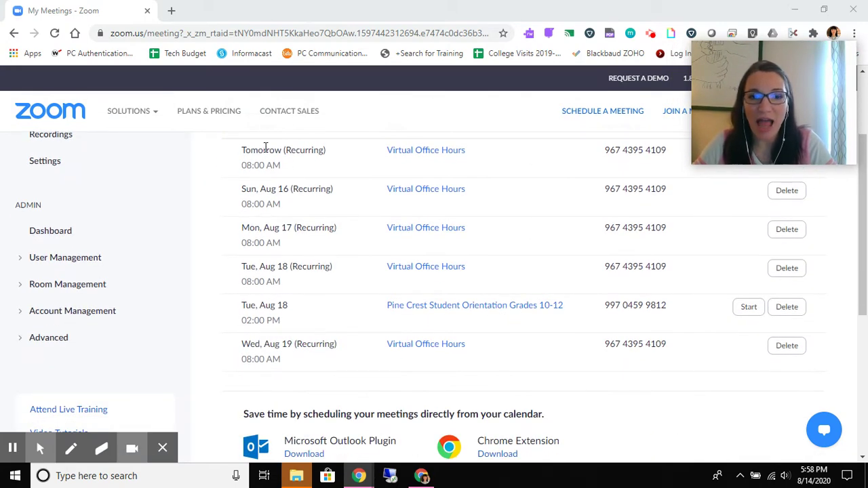
click(309, 151)
click(309, 190)
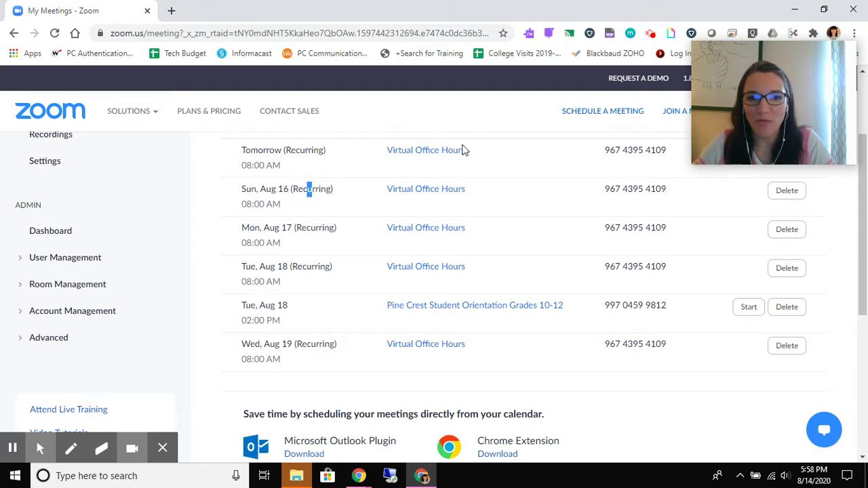
click(563, 184)
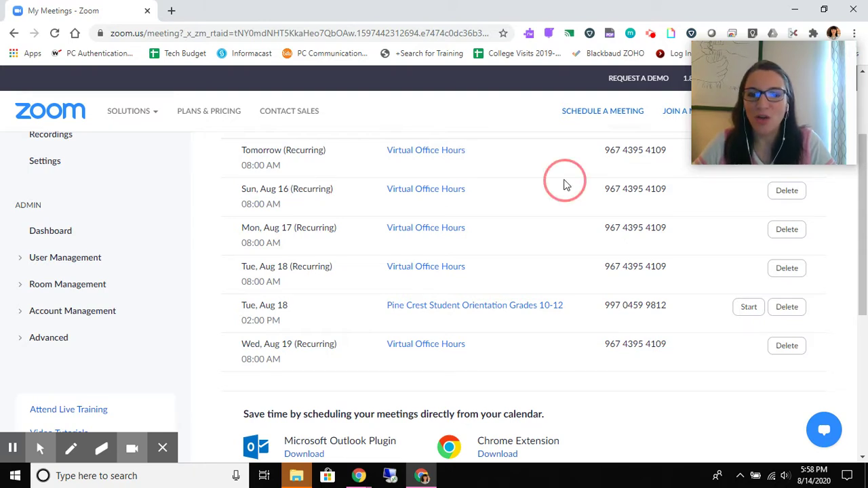
drag(604, 151, 667, 159)
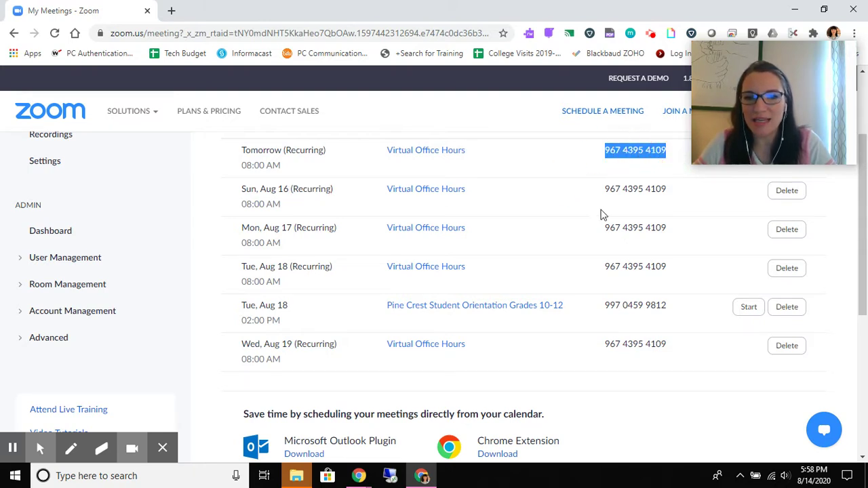
drag(604, 190, 671, 192)
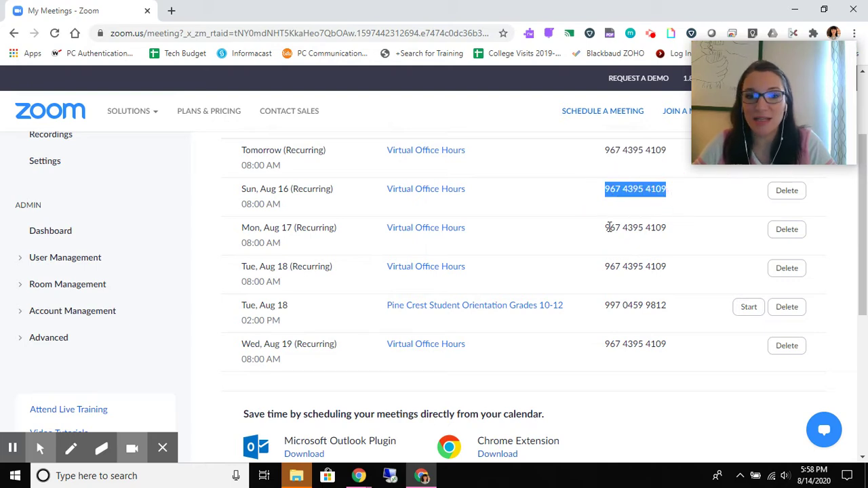
drag(605, 228, 671, 231)
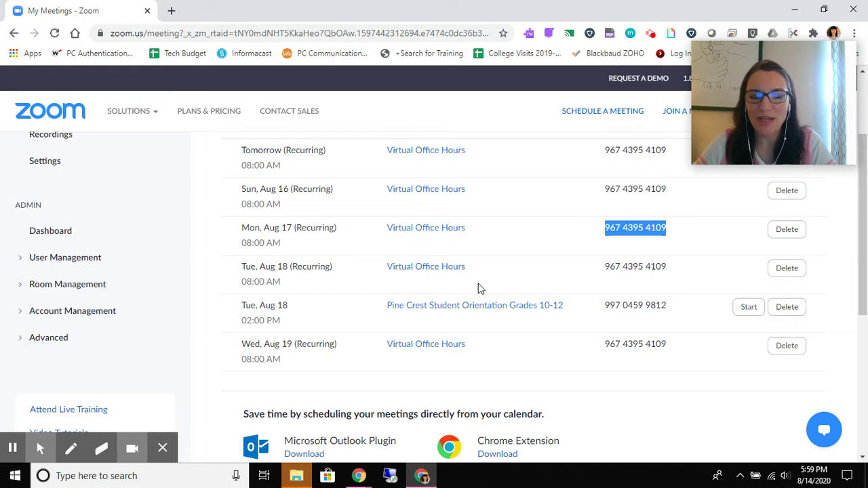
Start scheduling a new meeting and look over the available settings in its form.
scroll(478, 287, up, 2)
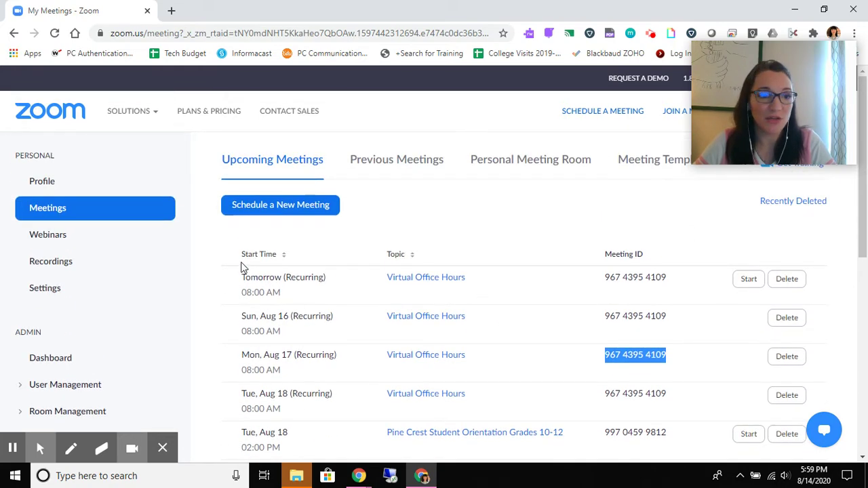
click(247, 217)
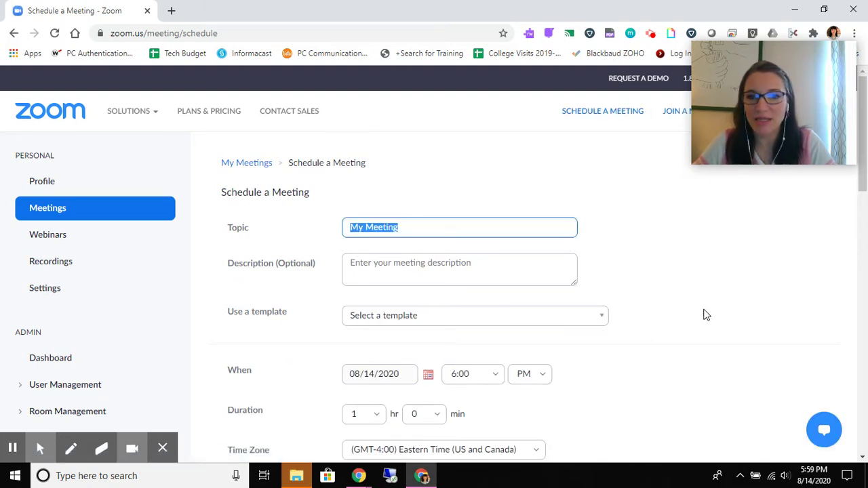
scroll(669, 306, down, 1)
scroll(669, 309, down, 3)
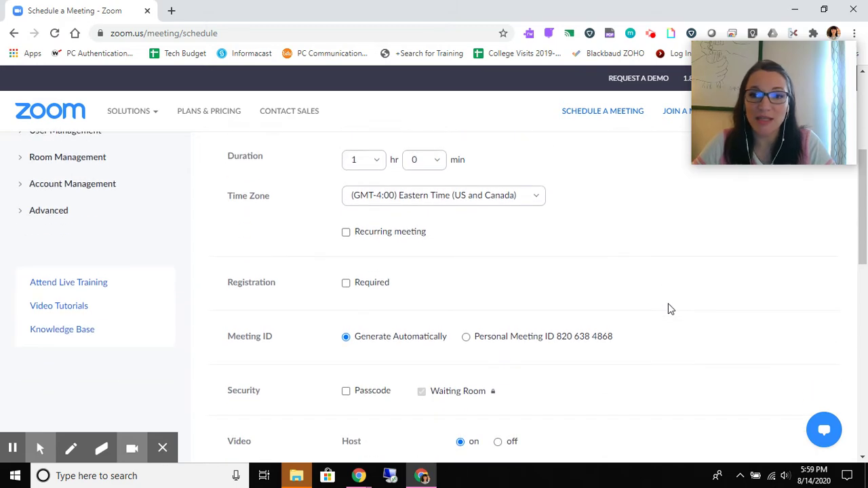
scroll(669, 309, down, 5)
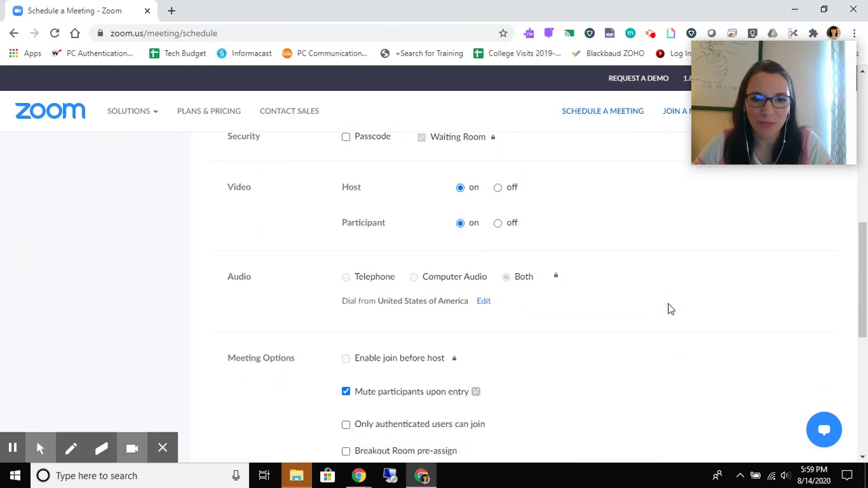
scroll(667, 310, up, 8)
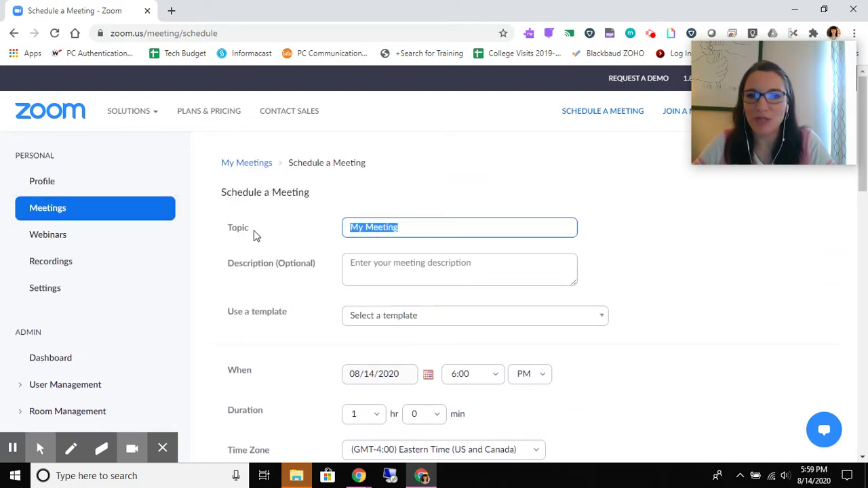
Replace the meeting topic with the teacher's title and name in possessive form, followed by "Period 2".
key(BackSpace)
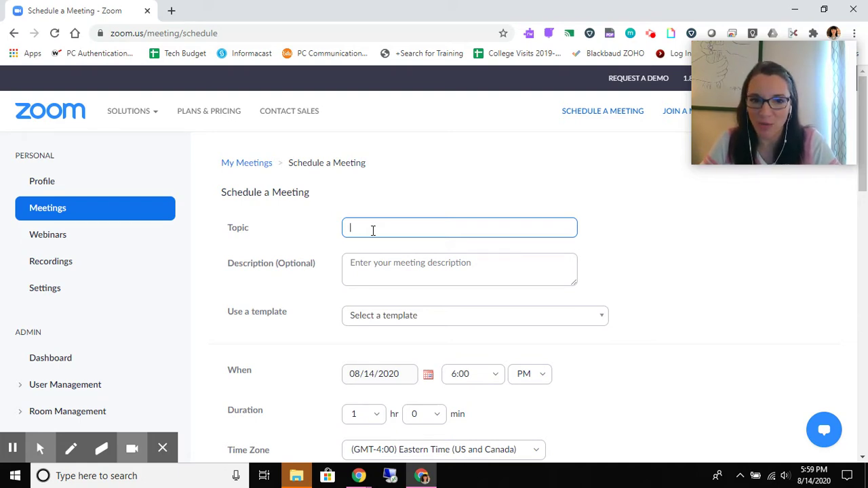
text(Mrs. M)
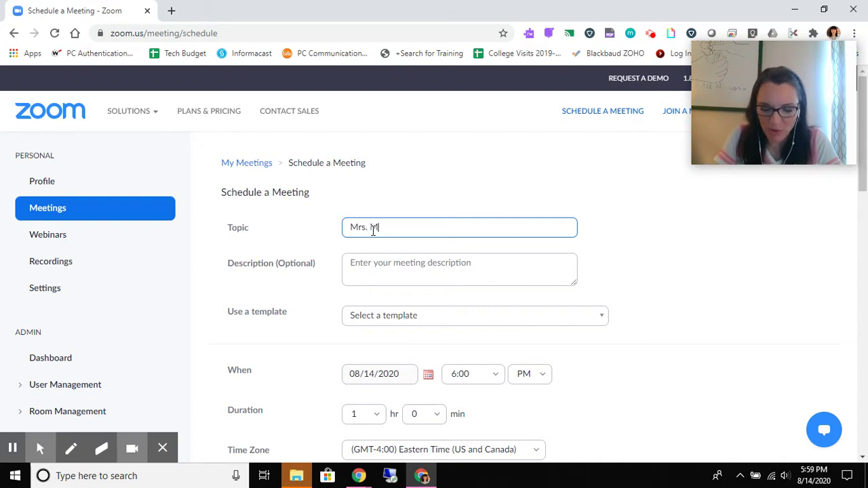
text(etzger's )
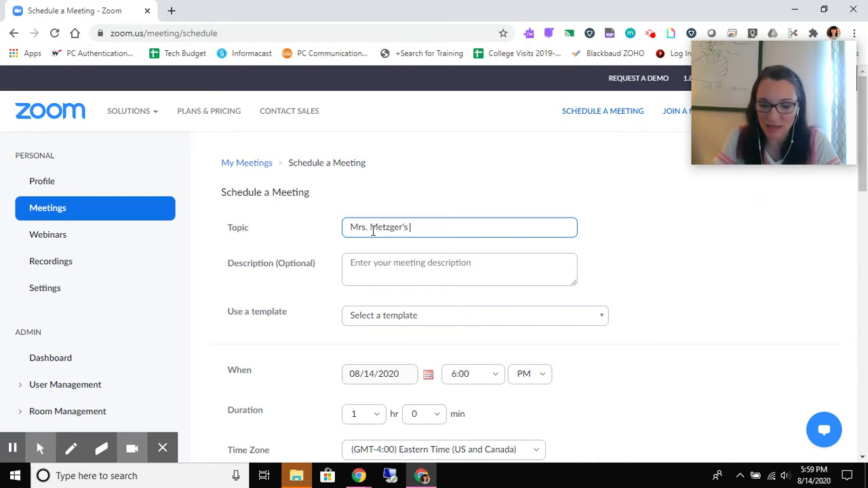
text(Period 2)
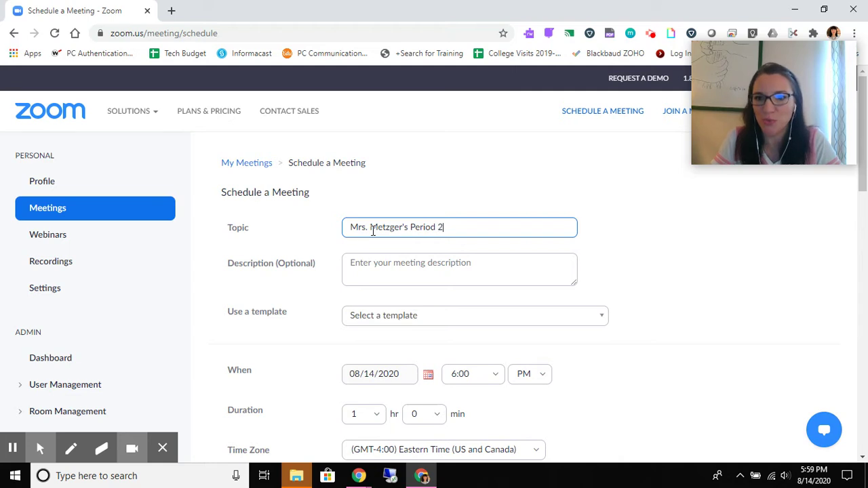
Examine the topic, the optional description and the template choice in the meeting form.
click(382, 268)
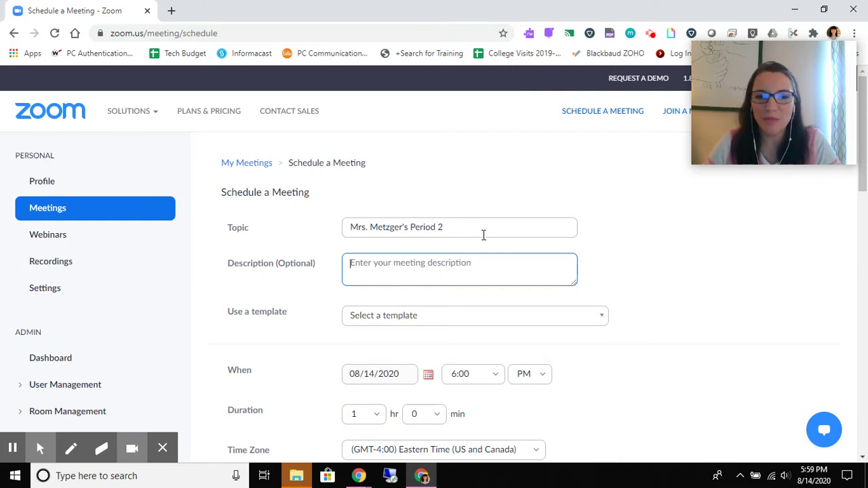
drag(474, 229, 316, 235)
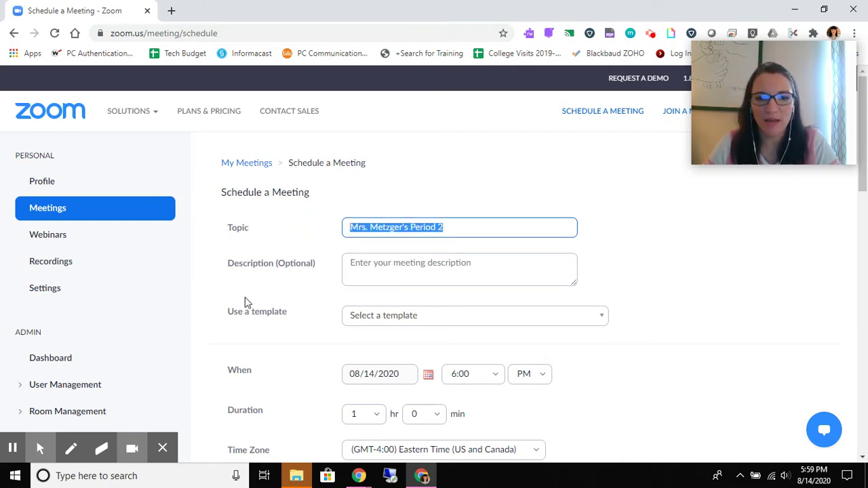
scroll(697, 349, down, 1)
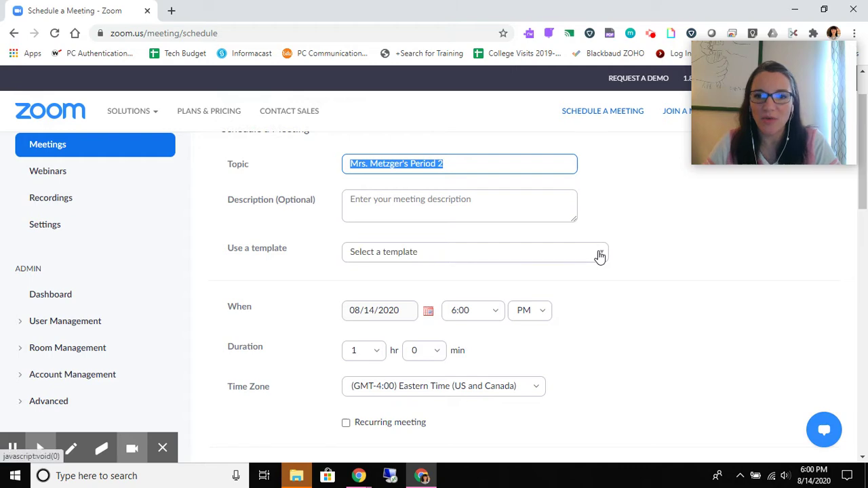
scroll(601, 303, down, 2)
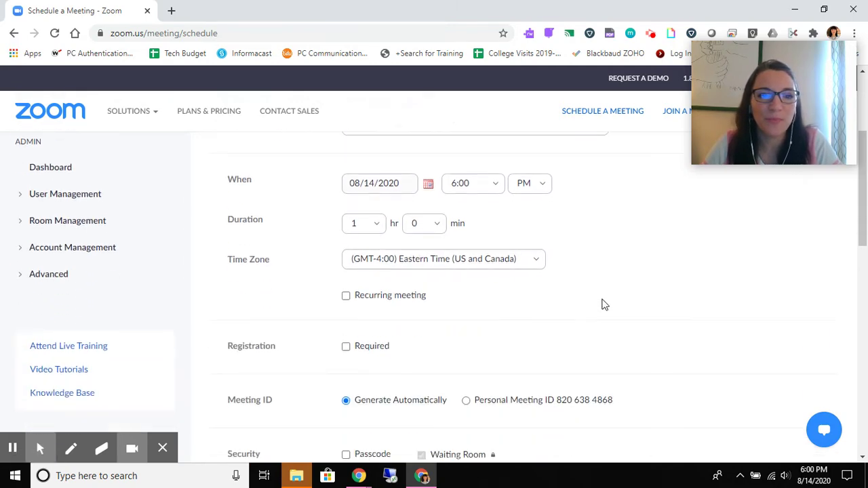
scroll(601, 303, up, 2)
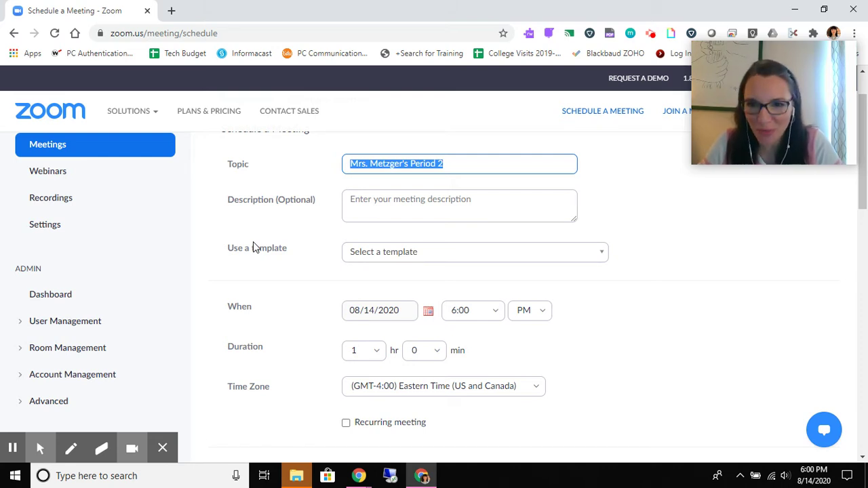
click(398, 257)
click(322, 255)
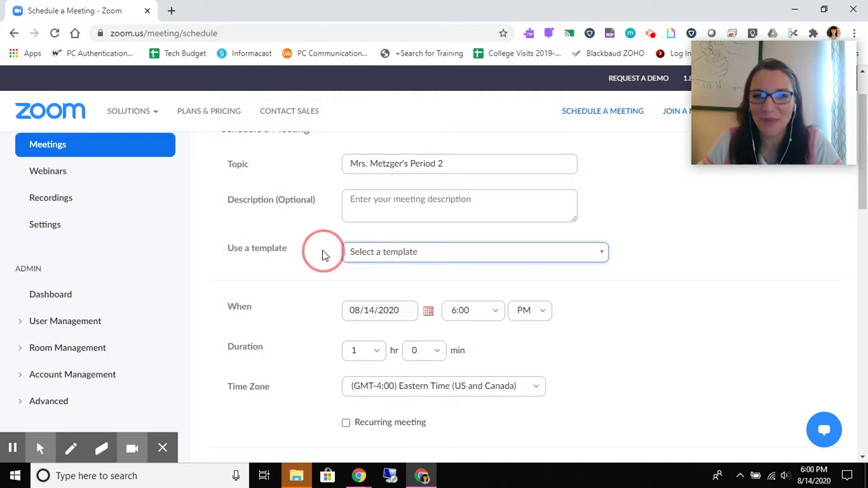
Set the meeting date to 08/17/2020.
scroll(476, 337, down, 4)
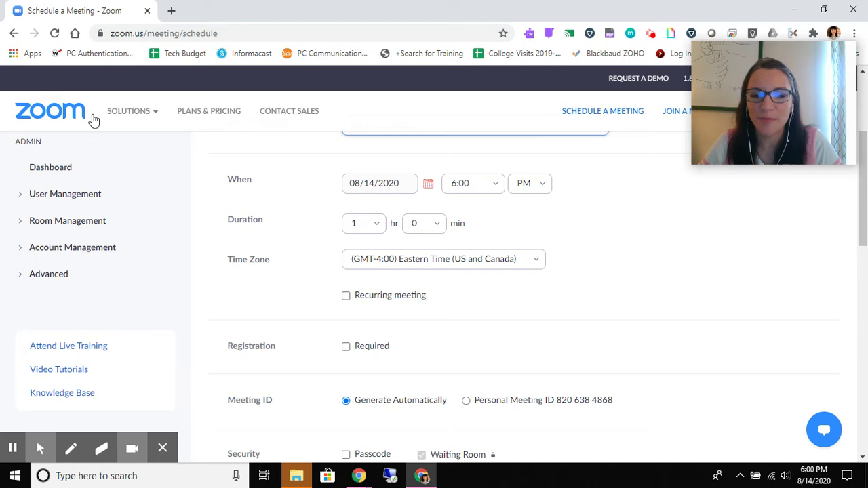
click(129, 110)
click(782, 306)
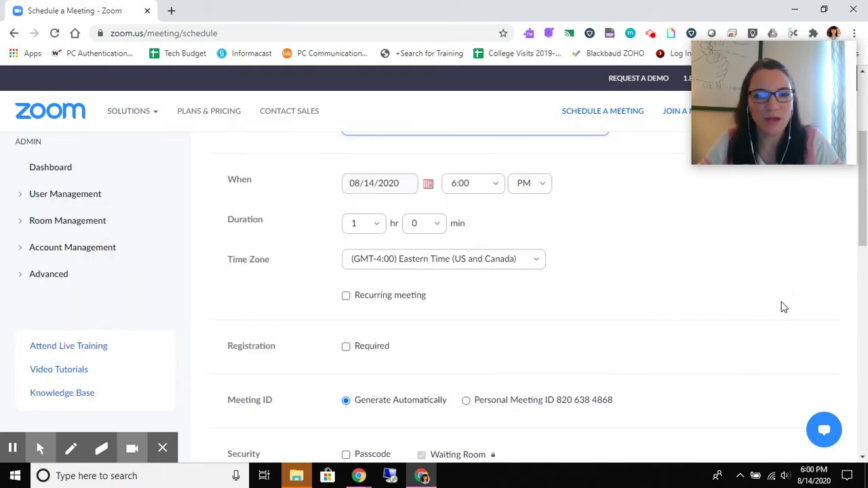
click(429, 189)
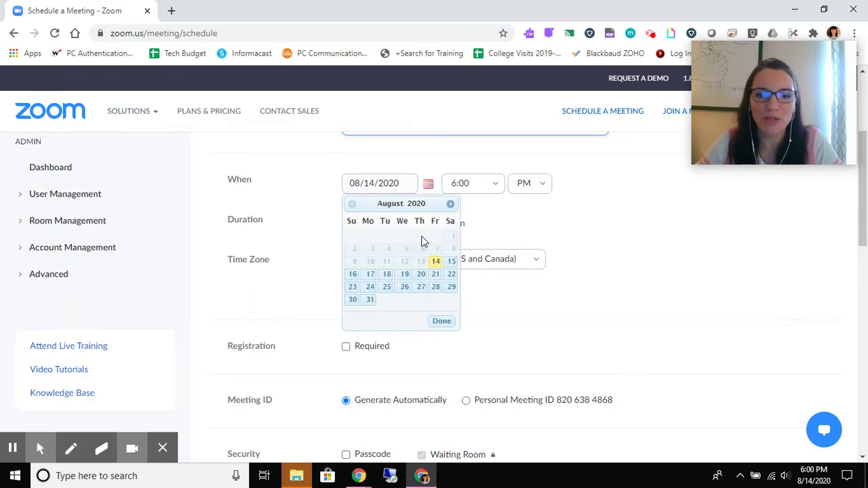
click(371, 275)
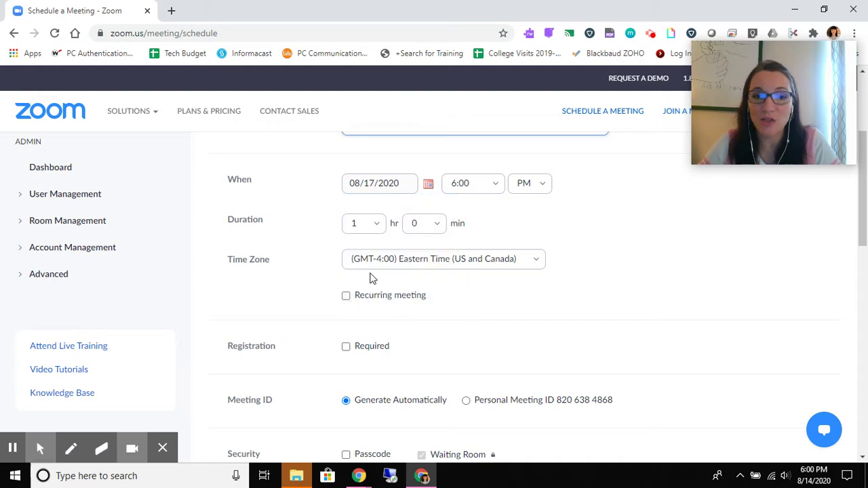
Set the meeting's start time to 9:00 AM.
click(495, 187)
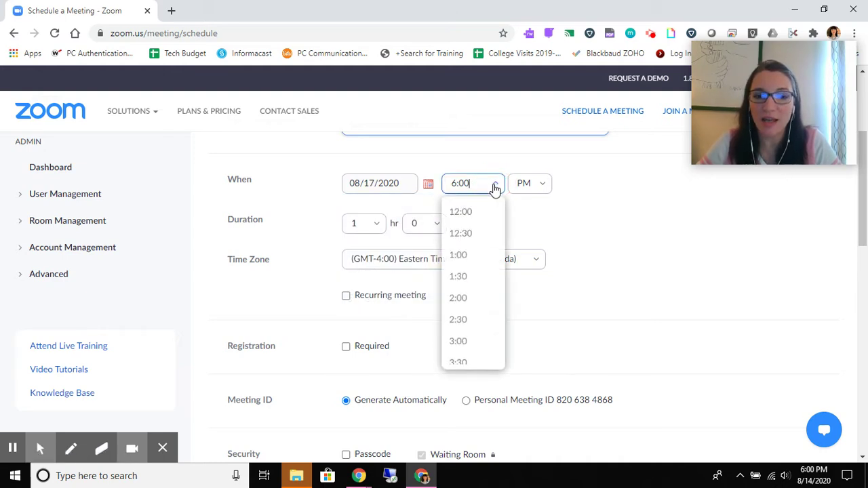
scroll(495, 317, down, 4)
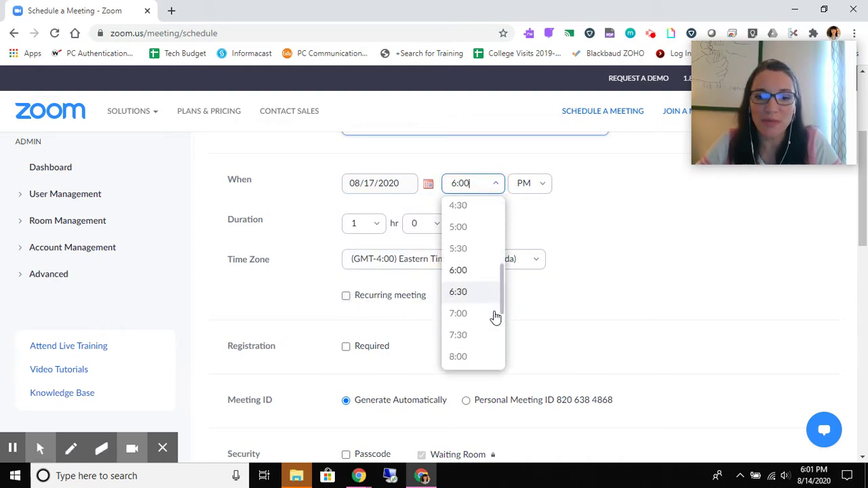
click(458, 346)
click(542, 188)
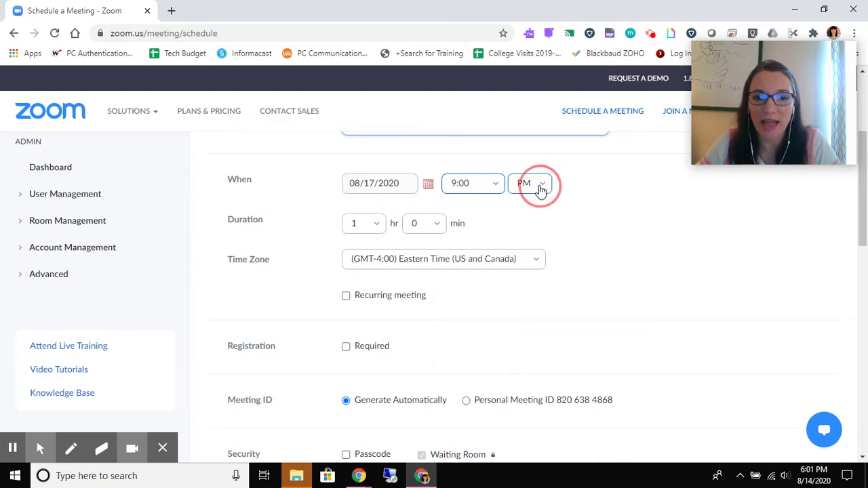
click(522, 212)
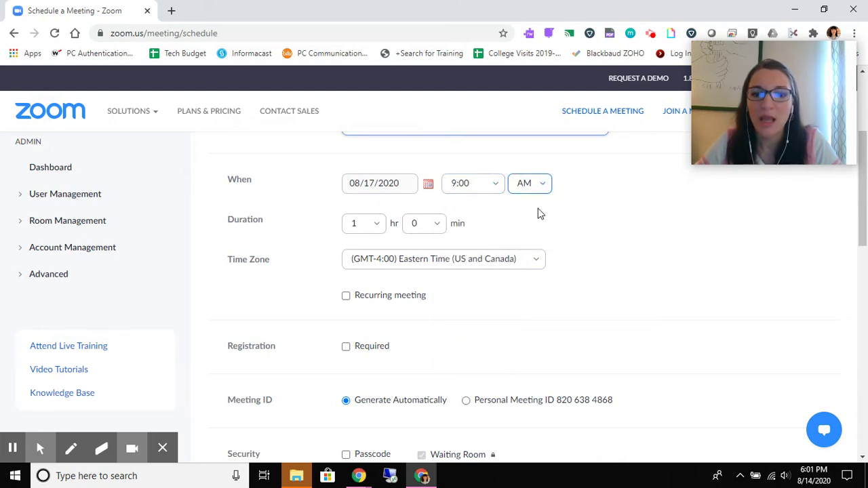
Set the meeting's start time to 9:10 AM.
click(478, 185)
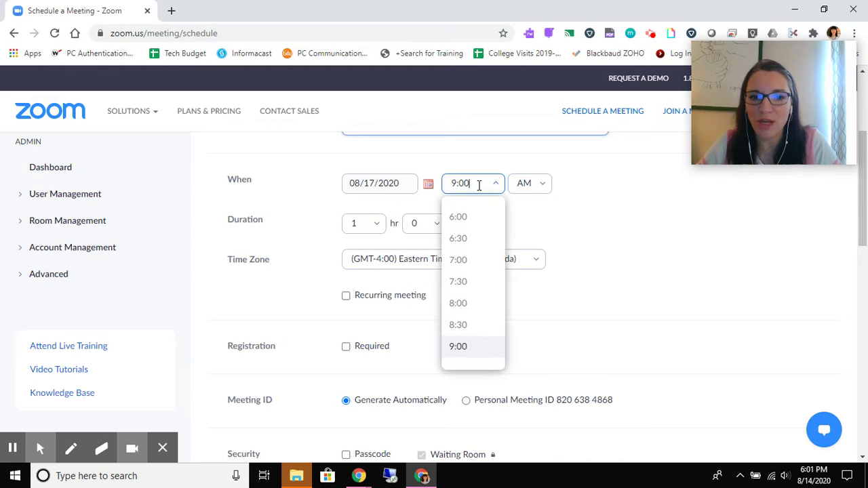
key(BackSpace)
text(10)
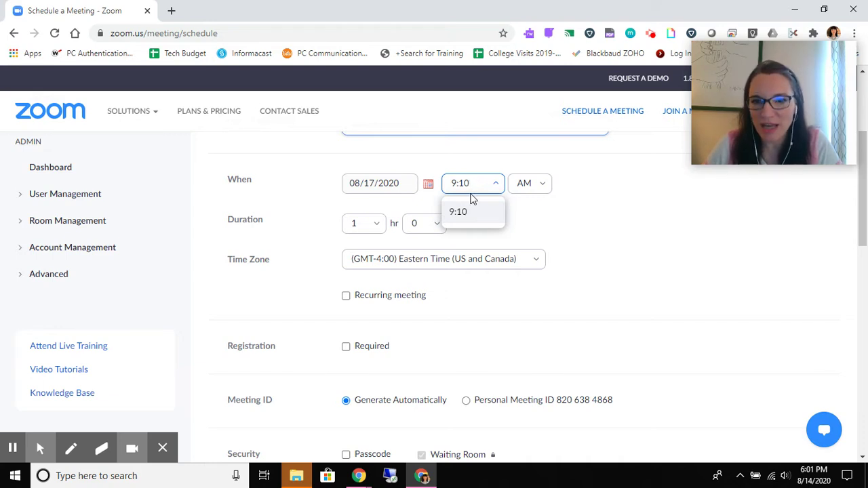
click(461, 212)
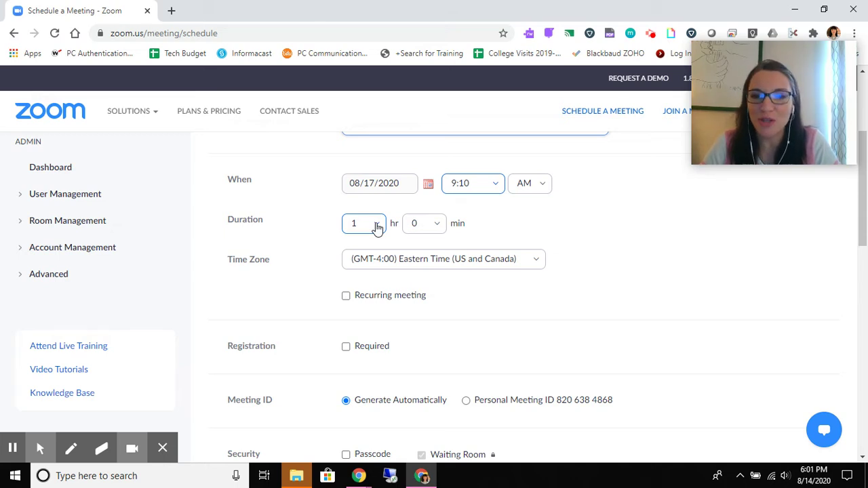
Set the meeting duration to 0 hours and 45 minutes.
click(436, 224)
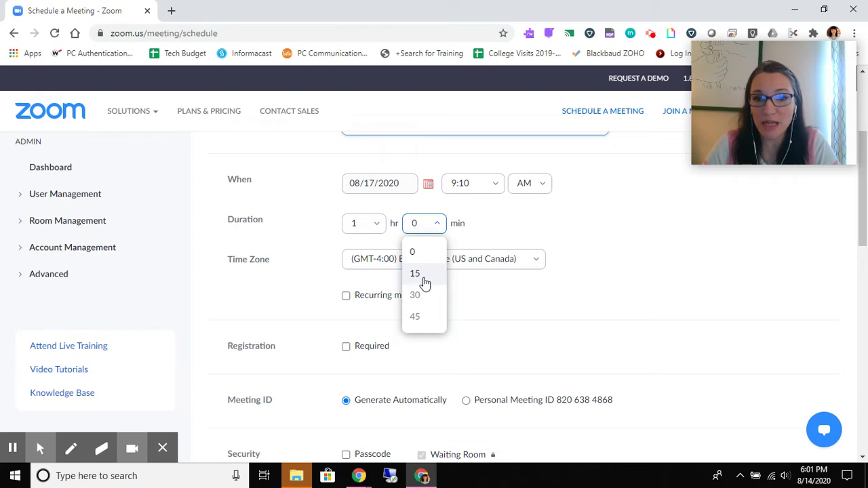
click(375, 225)
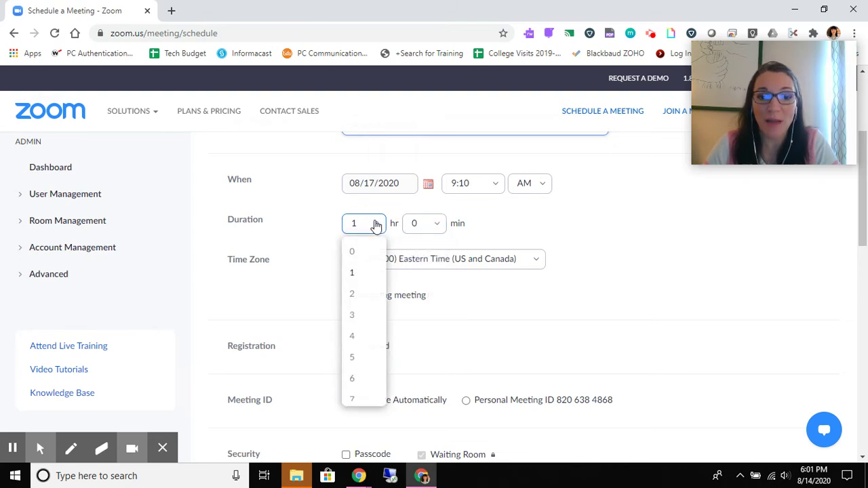
click(364, 252)
click(436, 225)
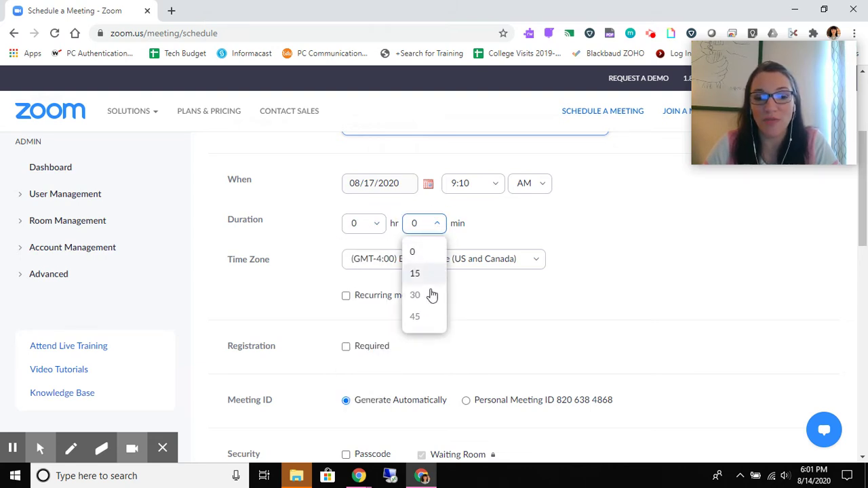
click(421, 317)
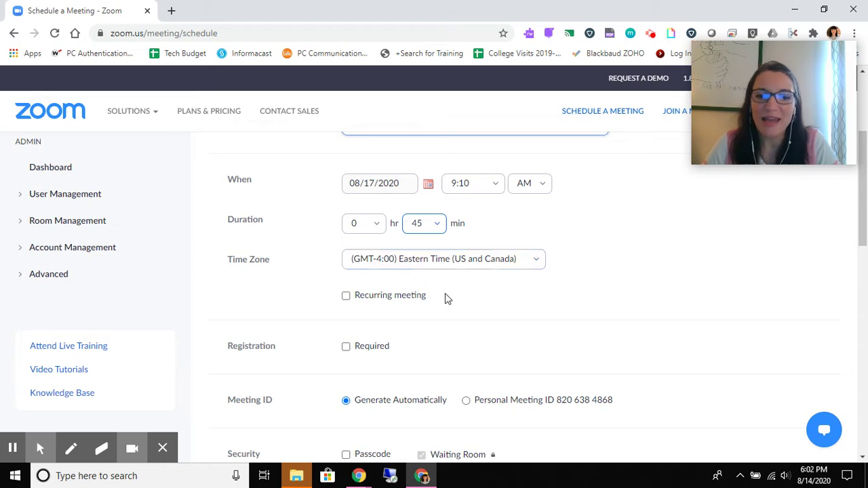
Make the meeting recurring and set the recurrence to end by 08/21/2020.
click(346, 296)
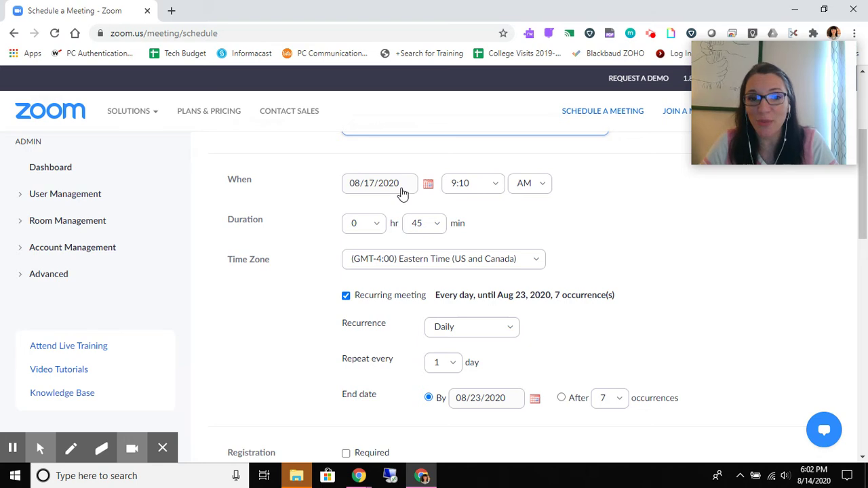
scroll(625, 264, down, 1)
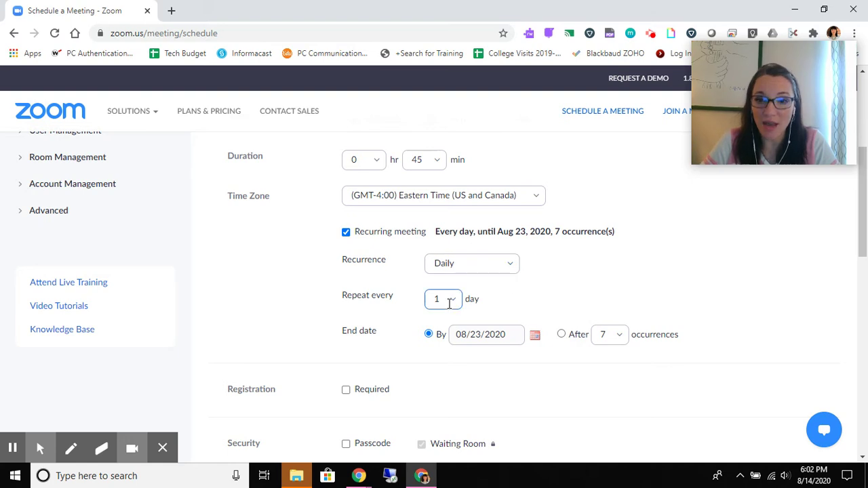
click(534, 335)
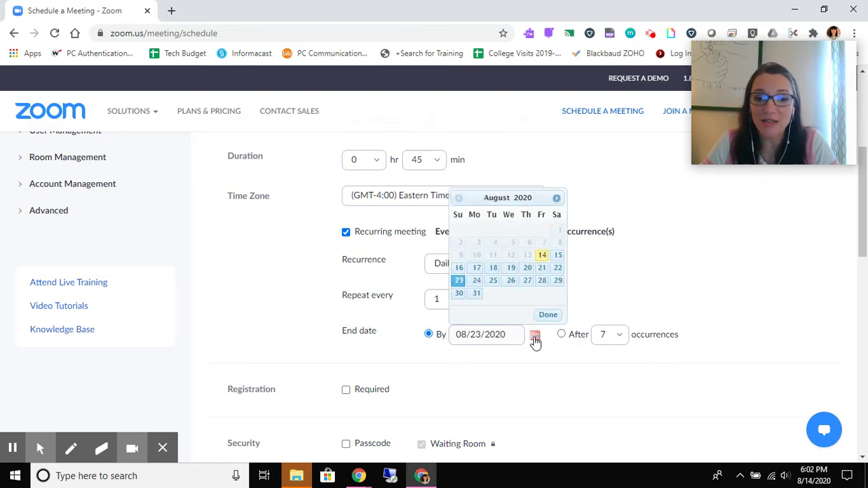
click(541, 268)
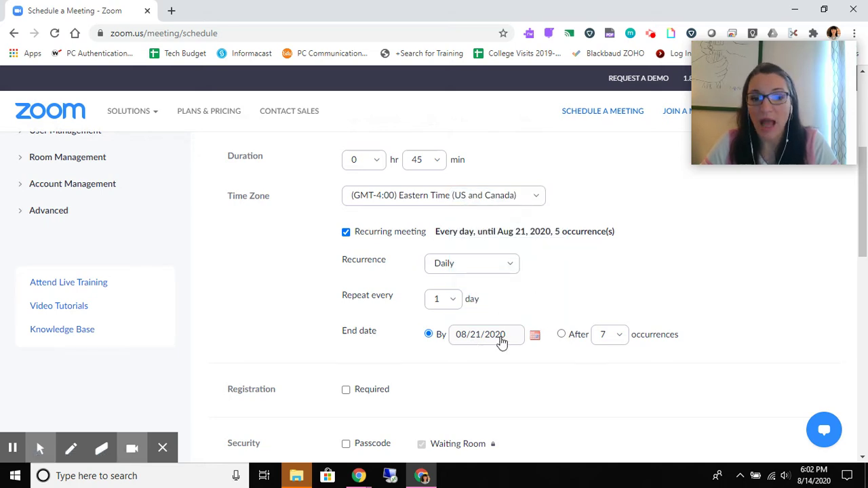
Try ending the recurrence after 5 occurrences, and switch back to ending it by a date.
click(561, 334)
click(618, 339)
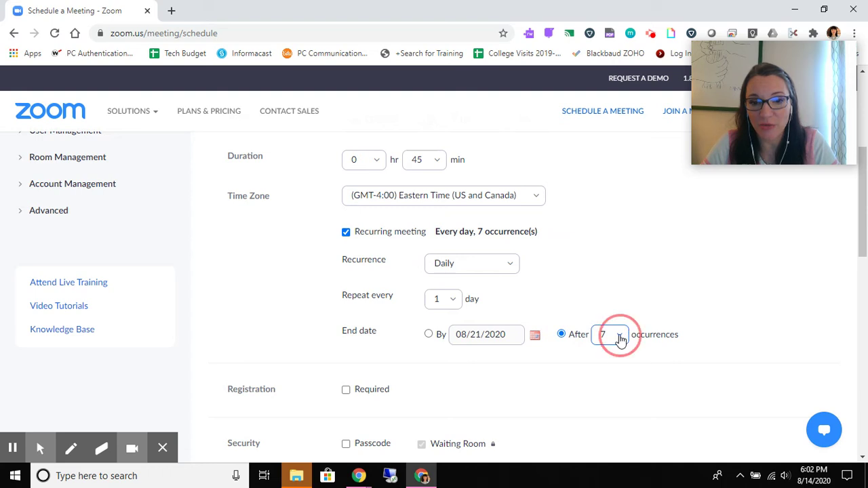
click(601, 254)
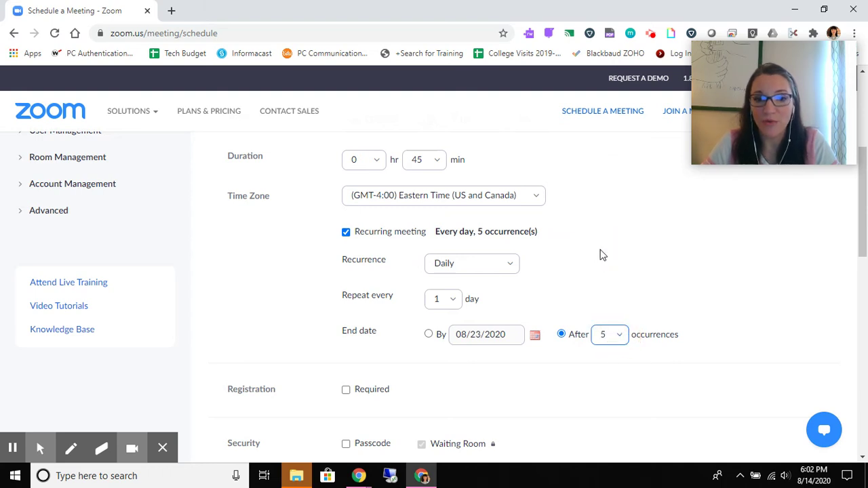
click(427, 333)
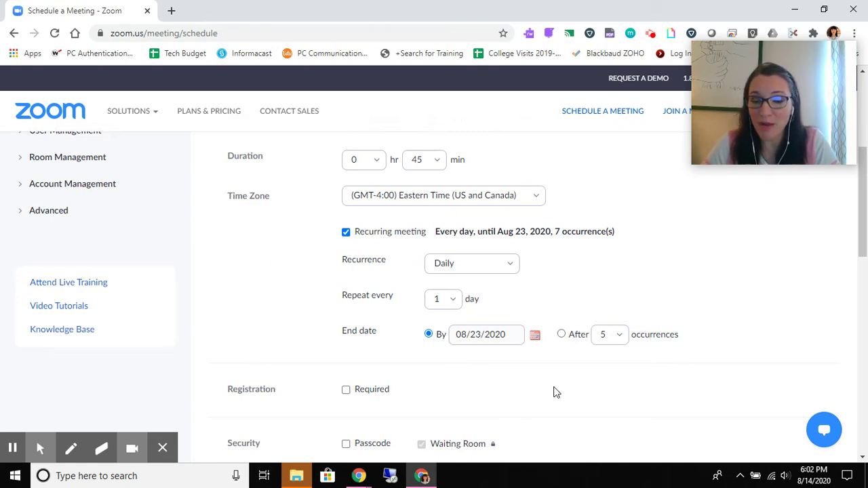
Examine the registration, security, video, audio, meeting options and alternative hosts settings of the meeting form.
scroll(554, 399, down, 3)
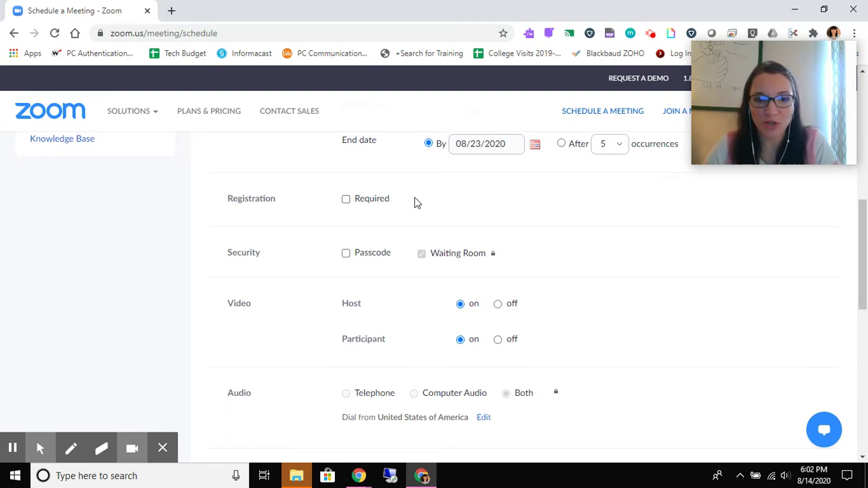
scroll(412, 293, down, 1)
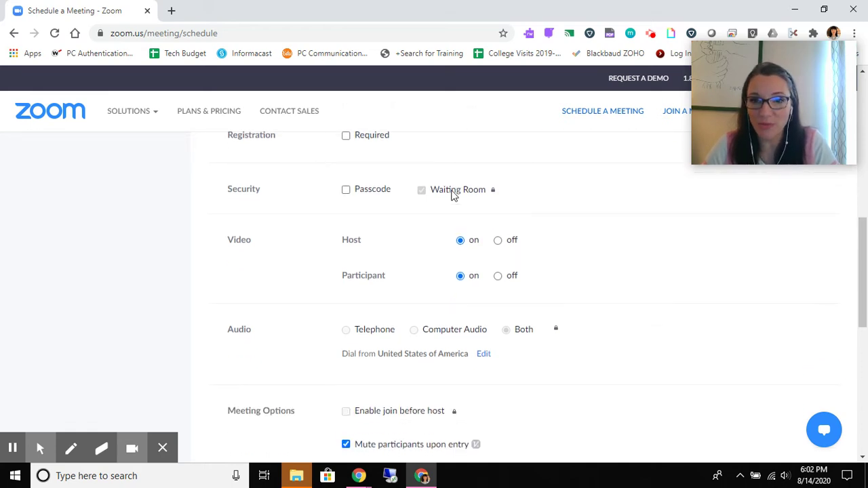
scroll(419, 267, down, 1)
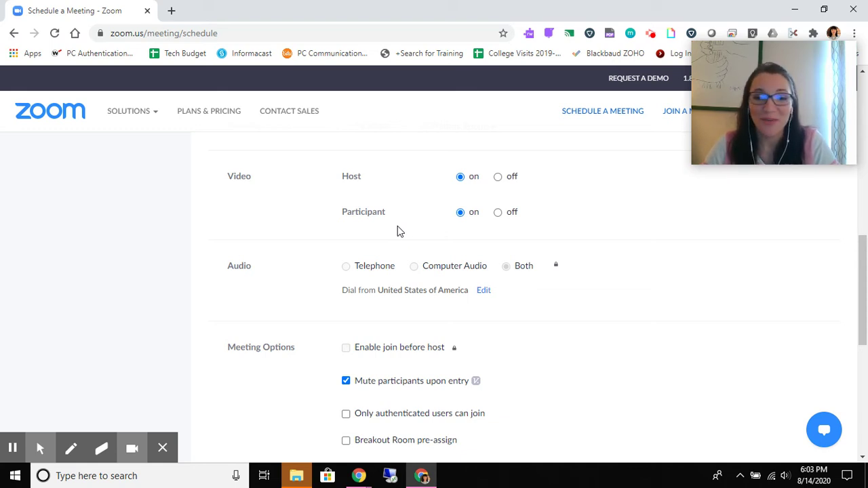
scroll(379, 309, down, 2)
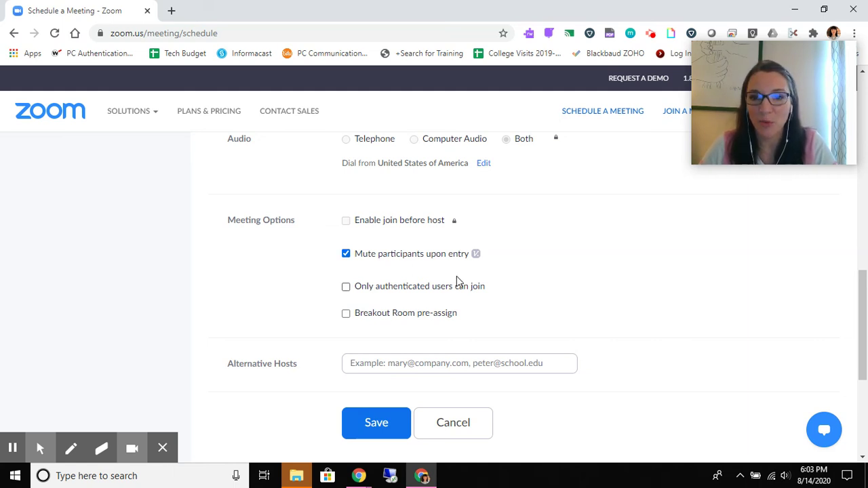
scroll(456, 275, down, 1)
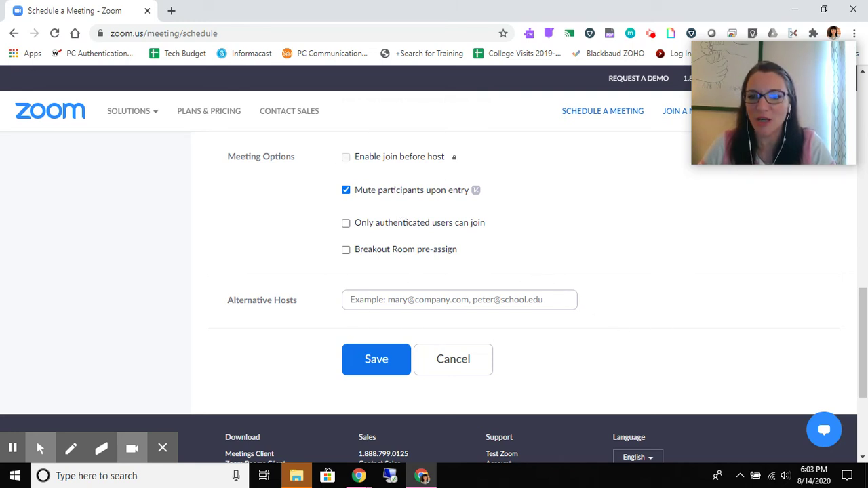
Recheck the topic, date, duration and recurrence of the meeting, keeping 9:10 as the start time.
drag(862, 324, 862, 128)
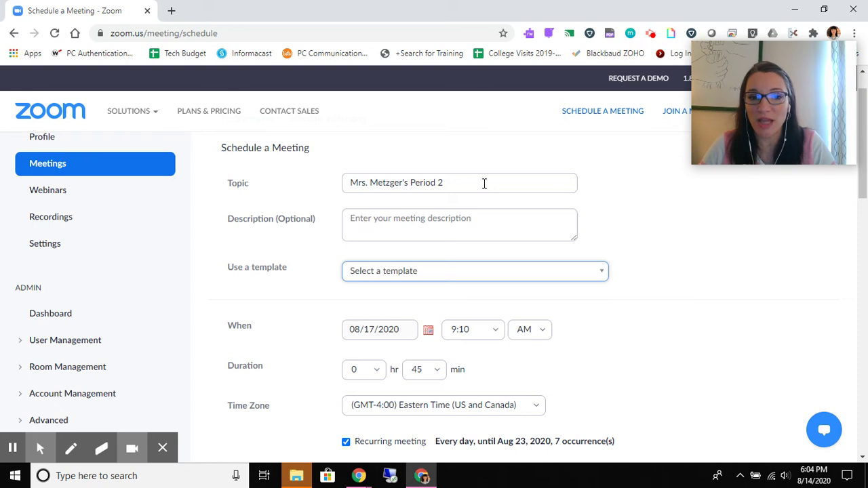
scroll(617, 344, down, 1)
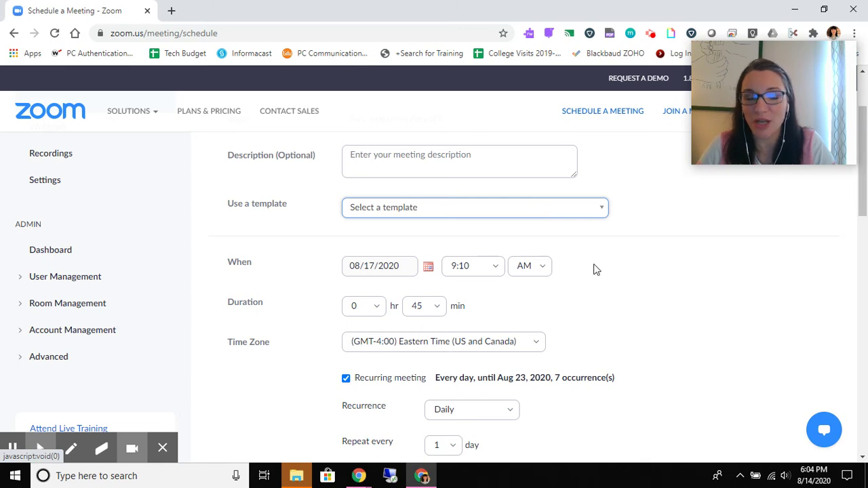
scroll(594, 267, down, 2)
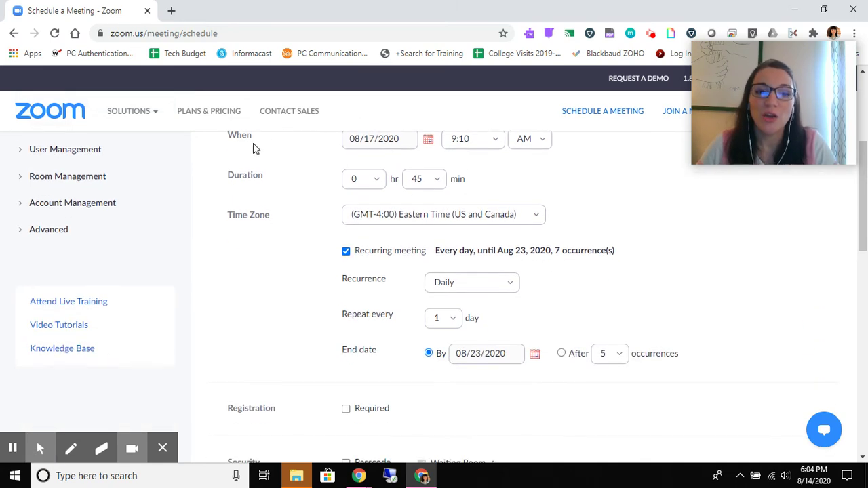
click(498, 141)
click(478, 167)
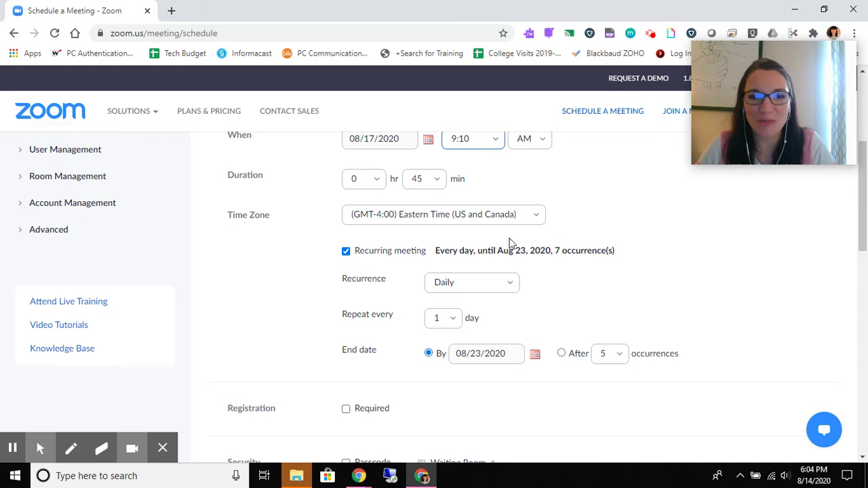
Review the remaining security, video, audio and meeting options, and save the scheduled meeting.
scroll(511, 243, down, 1)
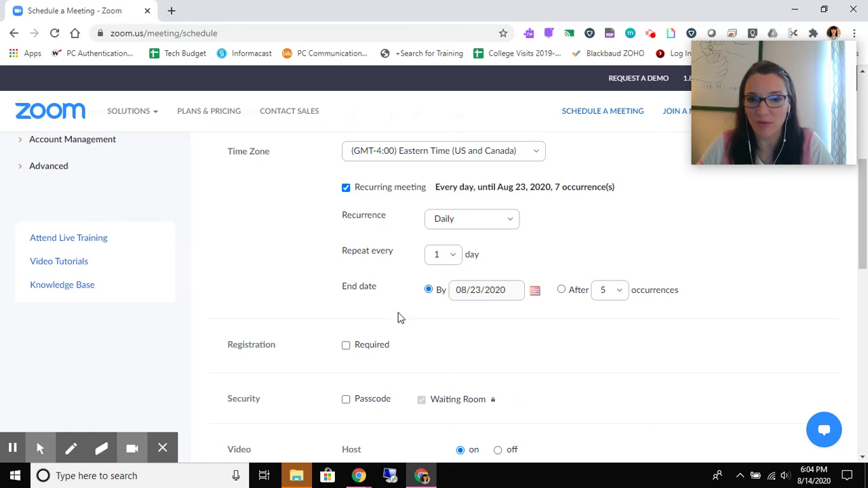
scroll(398, 317, down, 3)
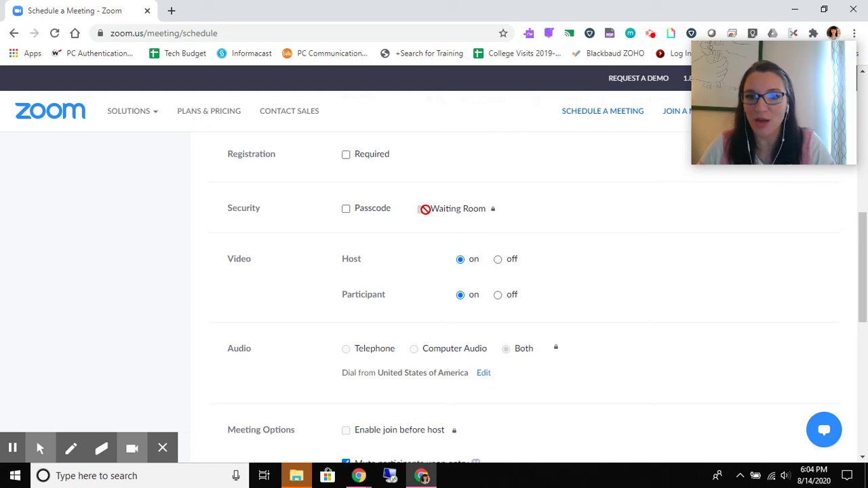
scroll(551, 289, down, 1)
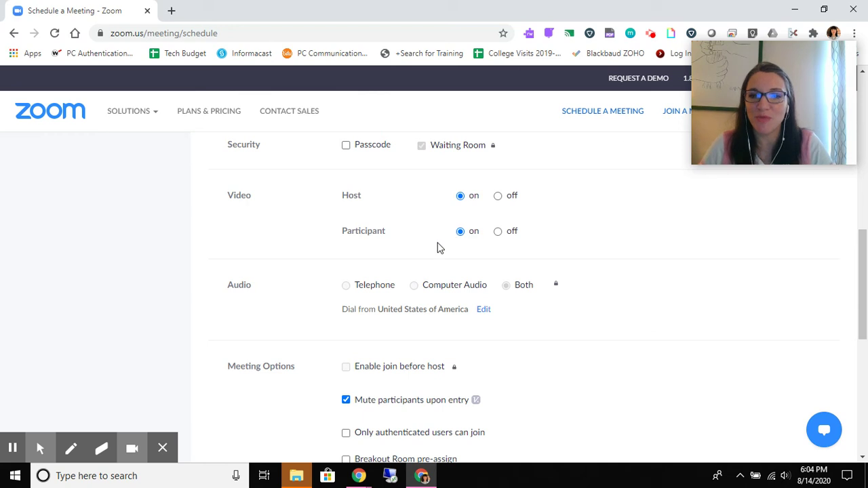
scroll(552, 316, down, 3)
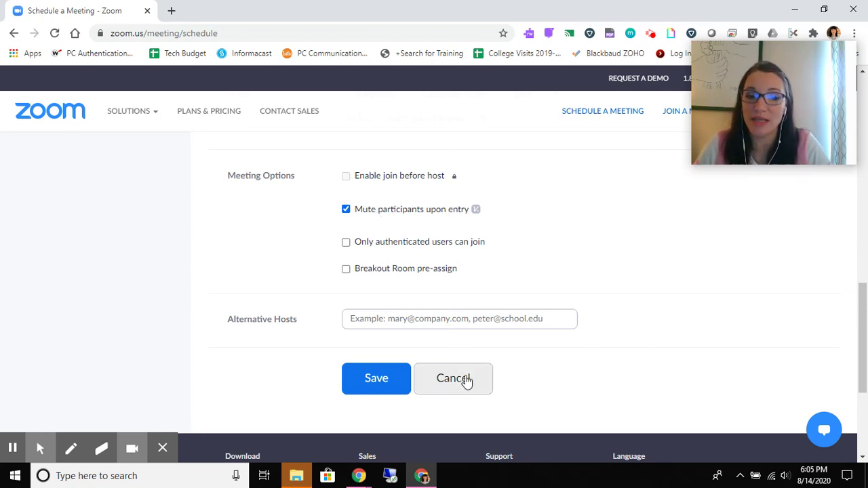
click(379, 387)
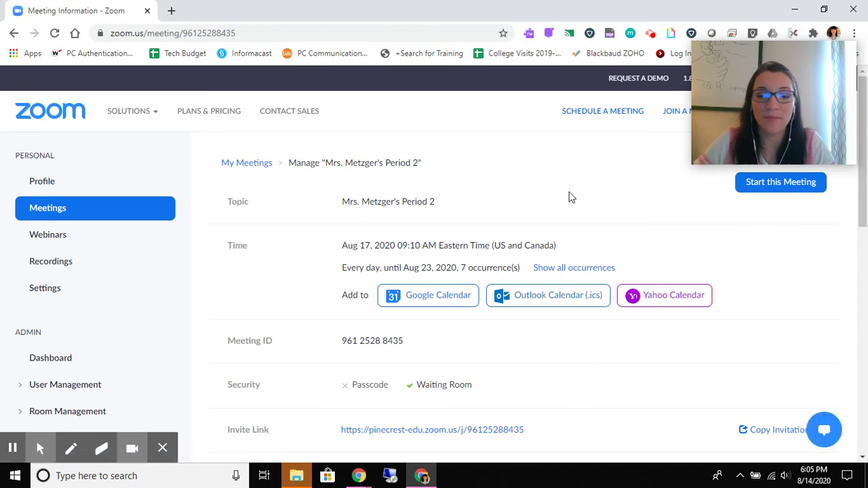
Examine the saved meeting's details and highlight its invite link.
scroll(567, 195, down, 3)
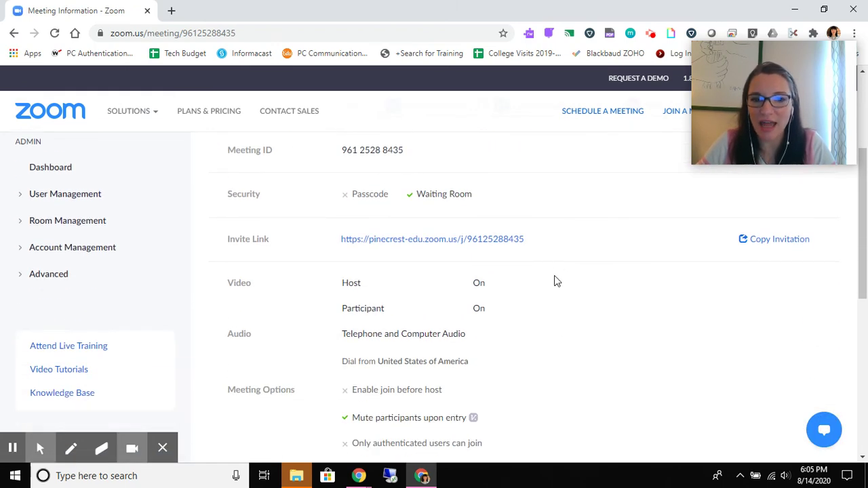
drag(523, 240, 341, 244)
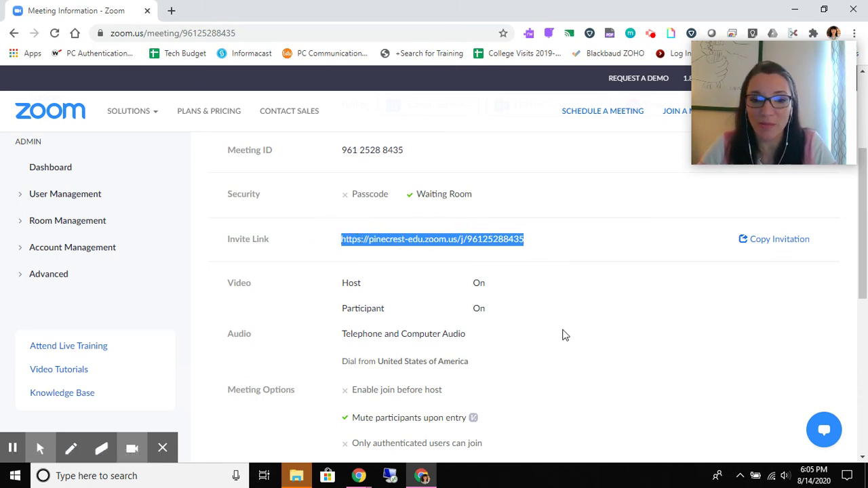
scroll(565, 334, down, 3)
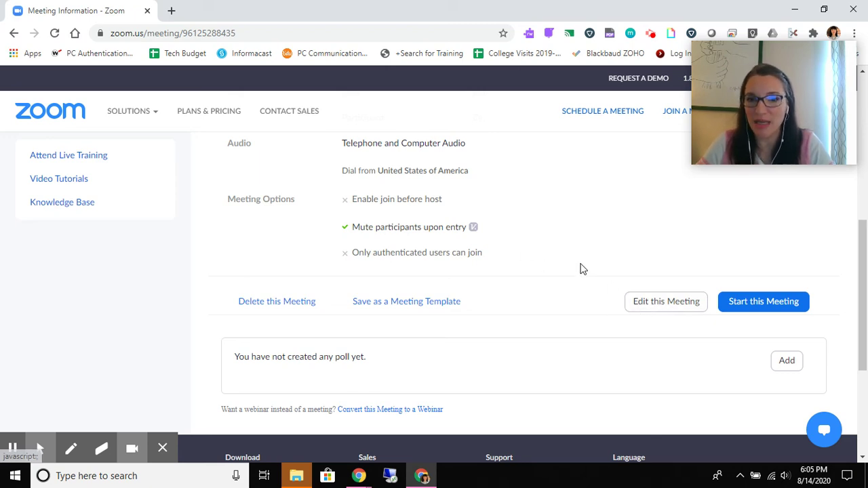
scroll(579, 269, up, 6)
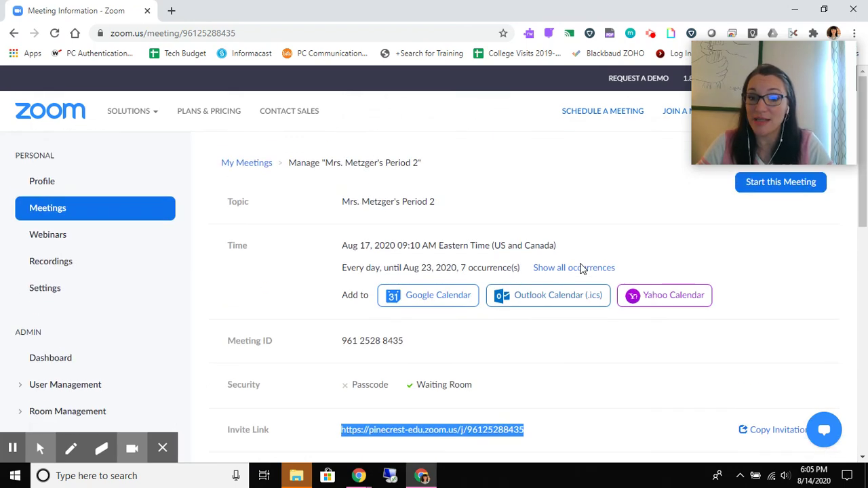
Open the list of upcoming meetings and look through the recurring Period 2 sessions.
click(87, 215)
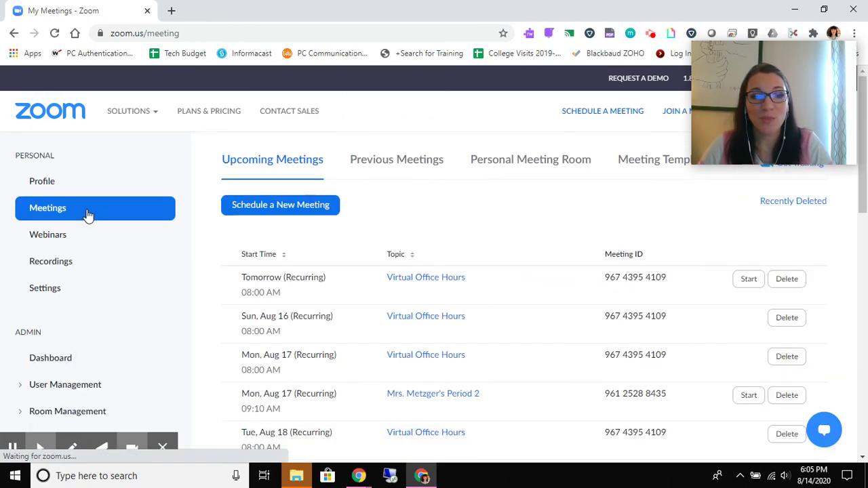
scroll(422, 252, down, 3)
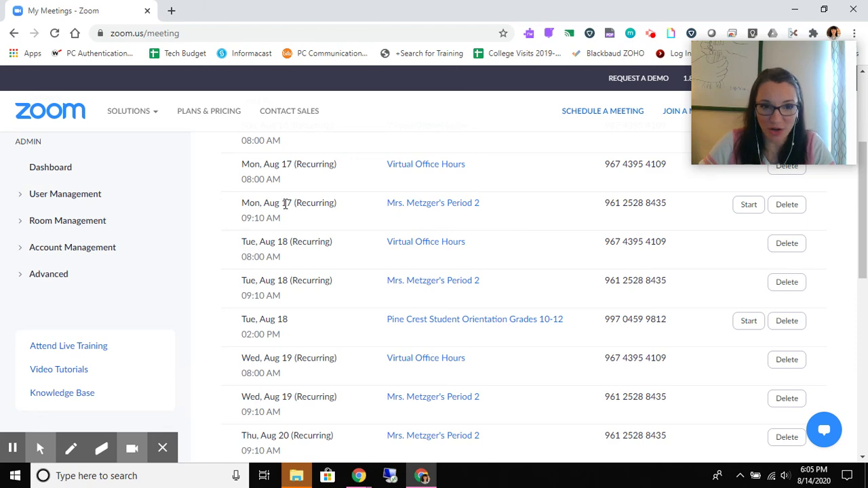
scroll(286, 204, down, 4)
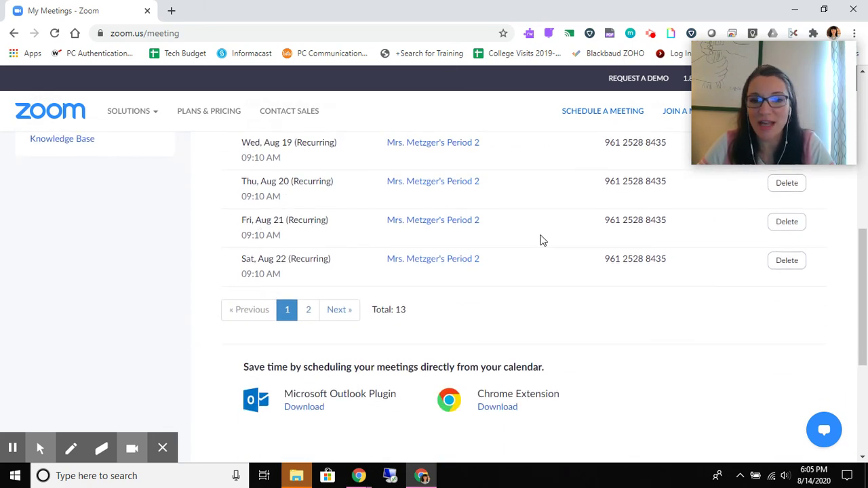
Compare the meeting IDs of the Period 2 sessions on Aug 21, Aug 20 and Aug 19 by highlighting each one.
scroll(556, 251, up, 1)
drag(679, 290, 606, 285)
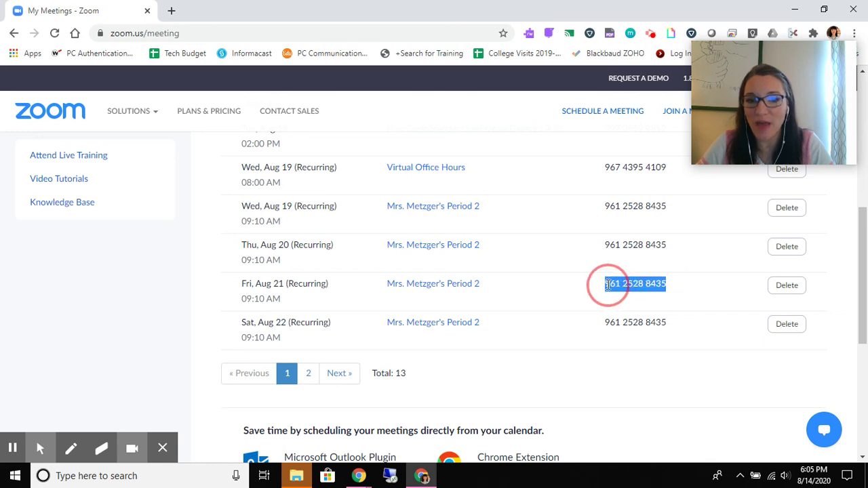
drag(671, 248, 598, 256)
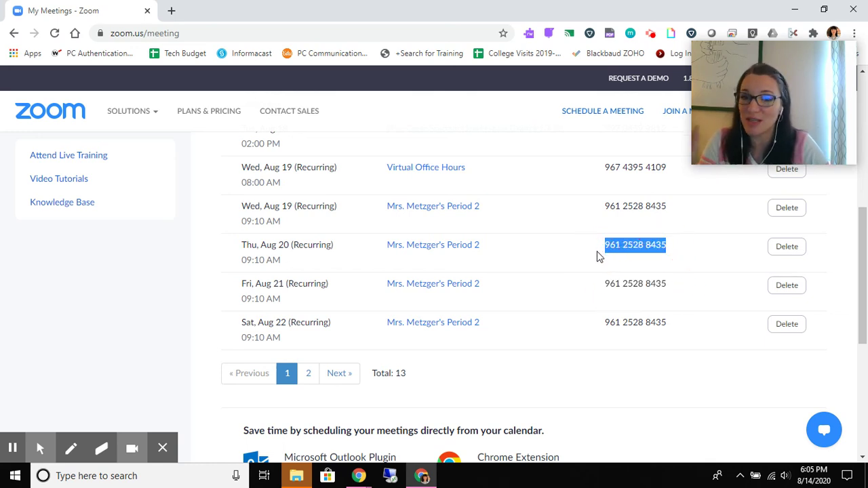
drag(606, 212, 668, 210)
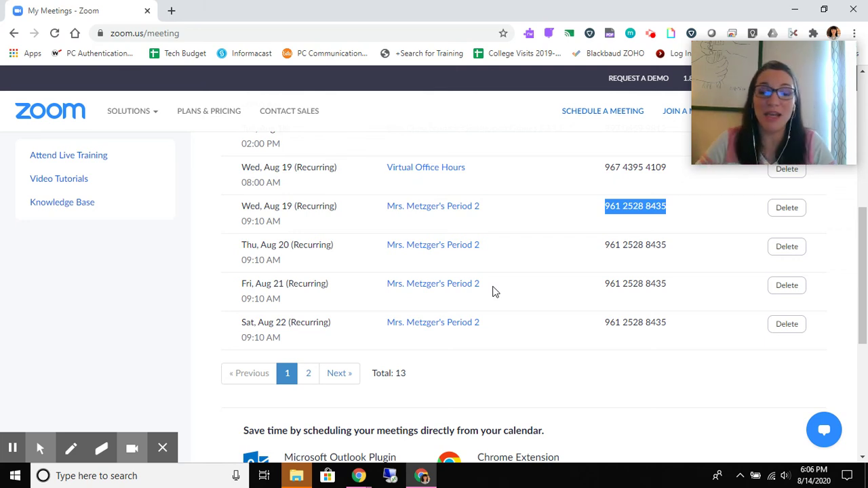
drag(699, 209, 590, 207)
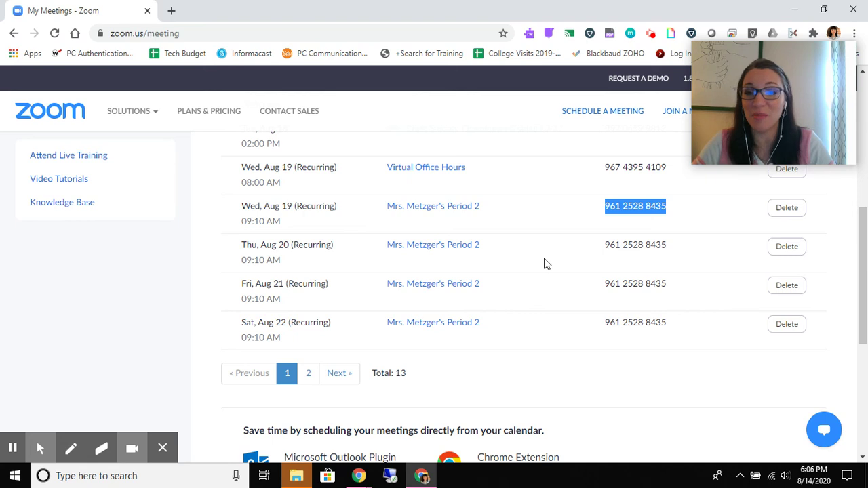
drag(788, 126, 238, 154)
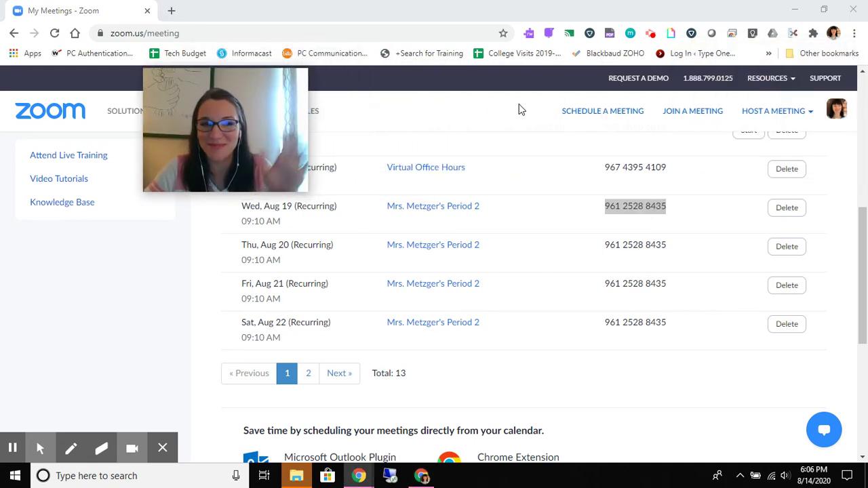
click(650, 32)
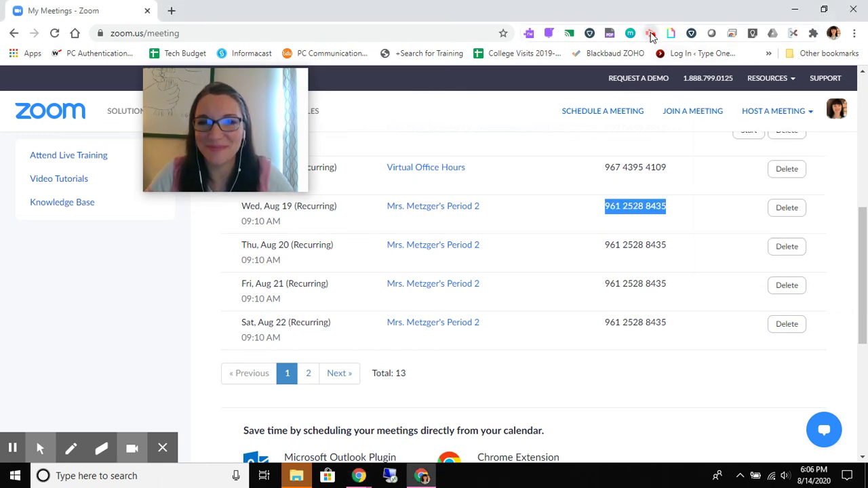